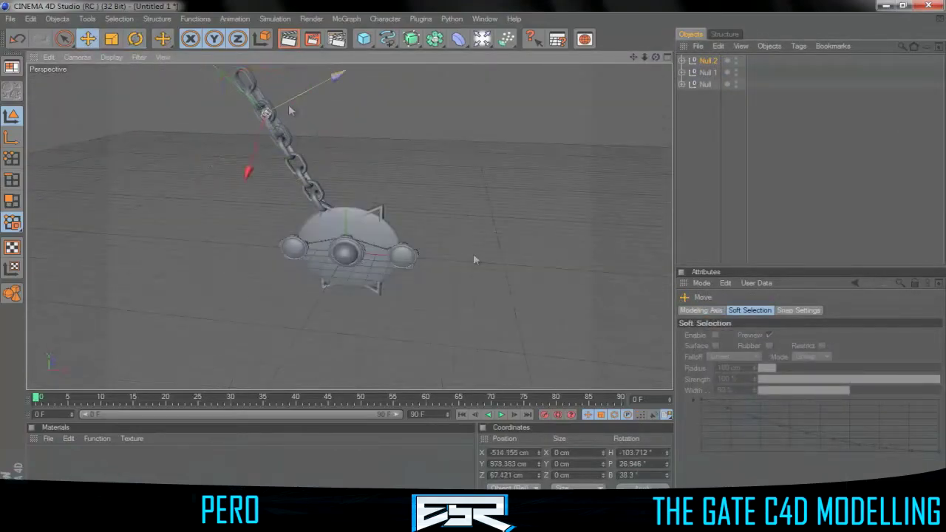
- Rotate the lower chain upward to swing it into place below the spherical lock
drag(300, 379, 312, 365)
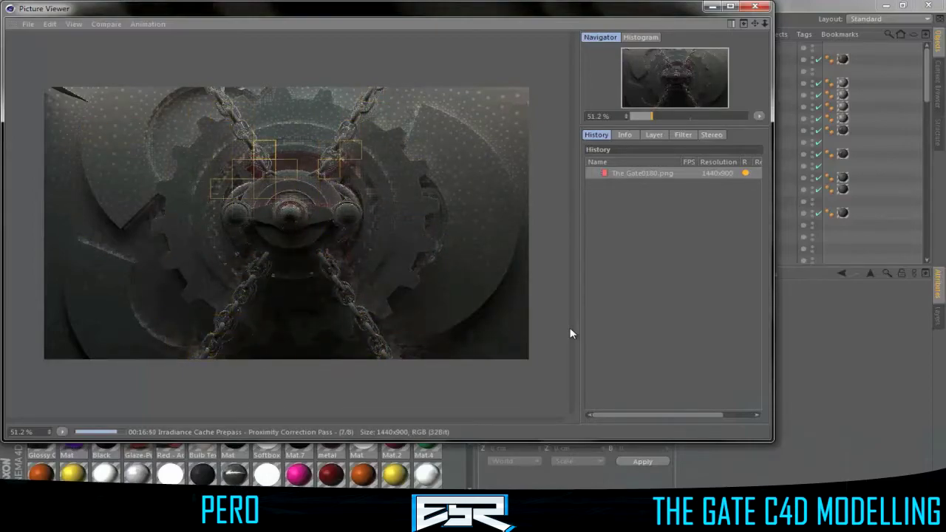
- Skip to the next song in the media player while The Gate0180.png keeps rendering
key(alt+Tab)
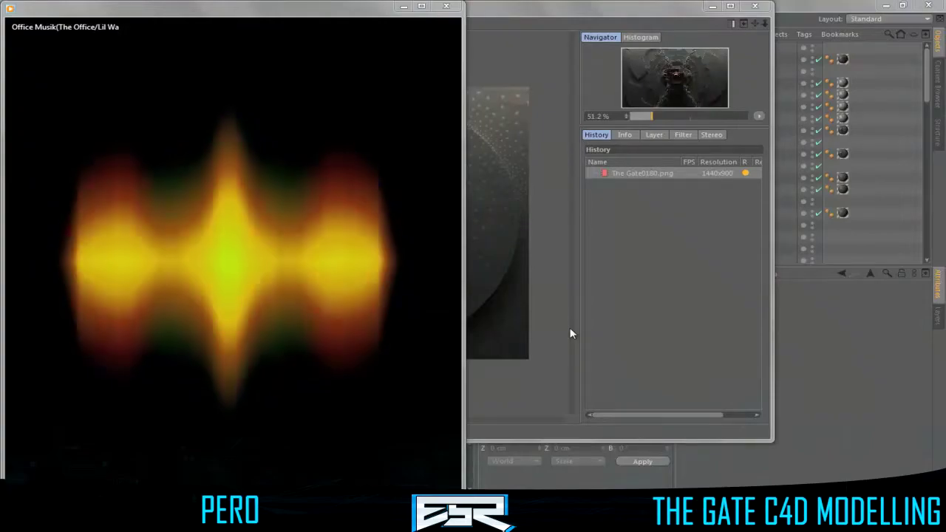
key(XF86AudioNext)
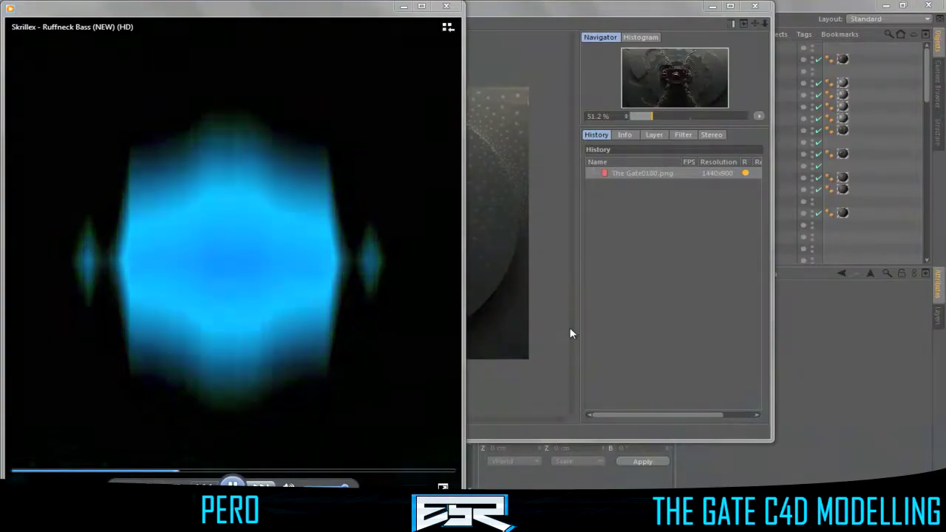
key(alt+Tab)
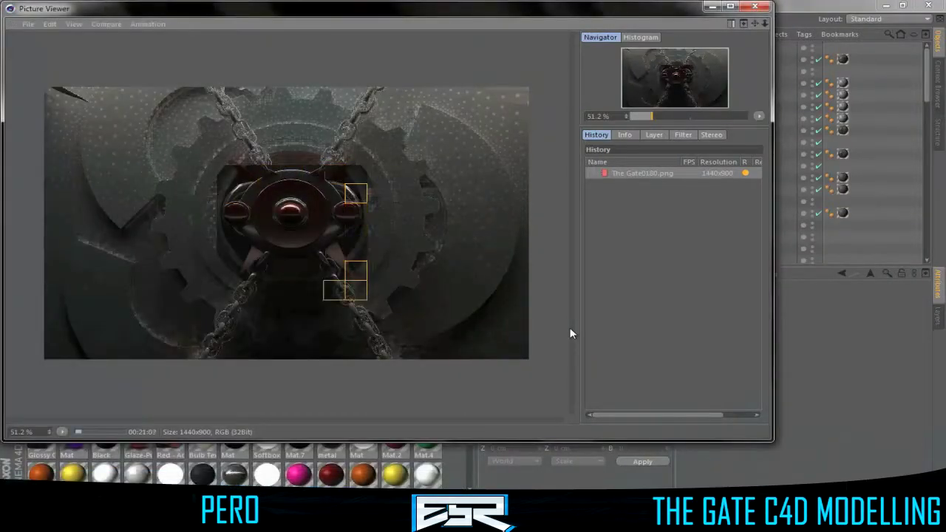